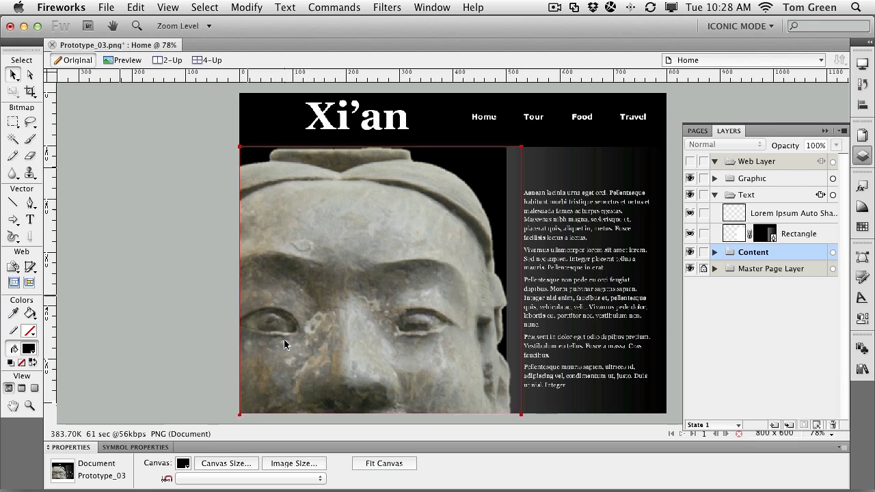
# - Bring up Xi'an.ai in Illustrator to view the black 西安 characters
pyautogui.moveTo(348, 490)
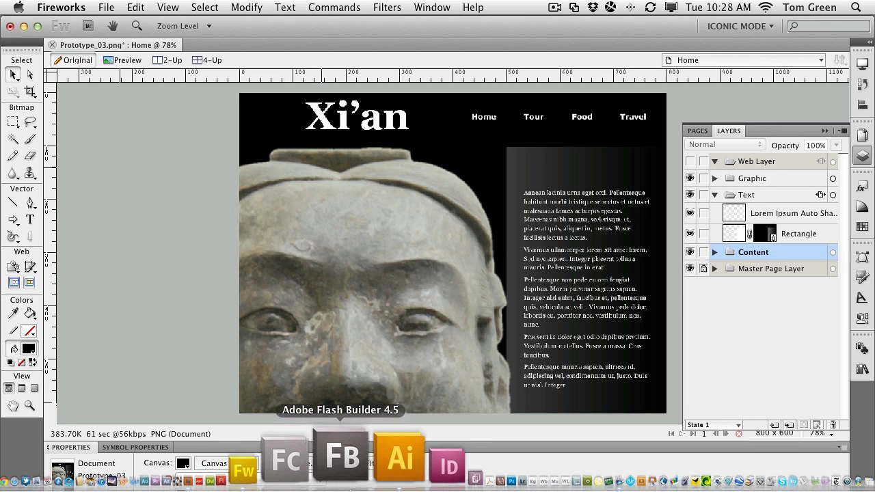
pyautogui.click(360, 472)
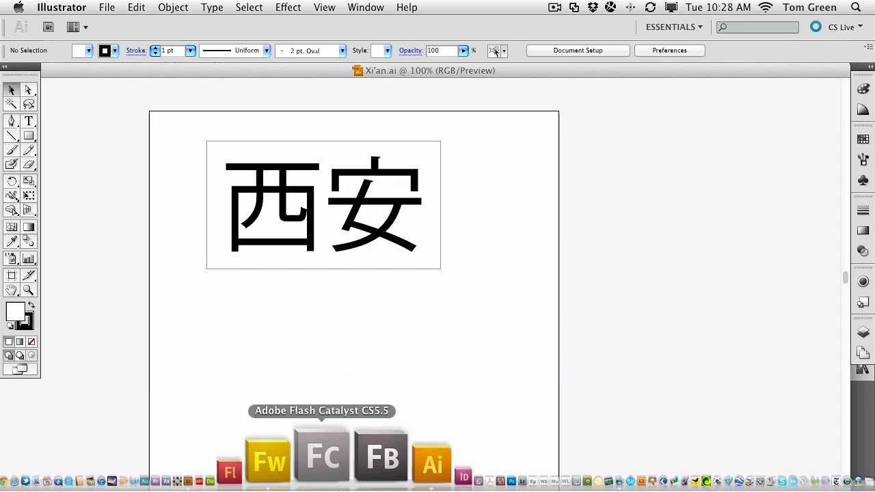
# - Back in Fireworks, open Page 1 (Master Page) for editing
pyautogui.click(329, 471)
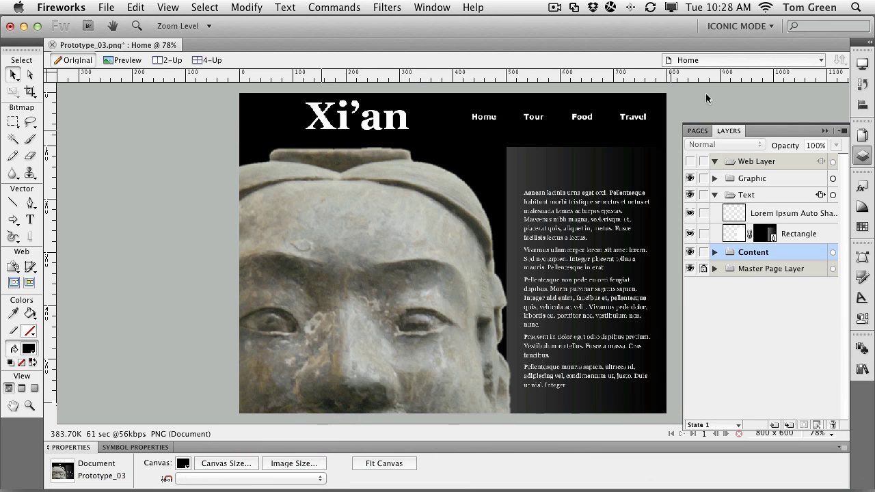
pyautogui.click(692, 60)
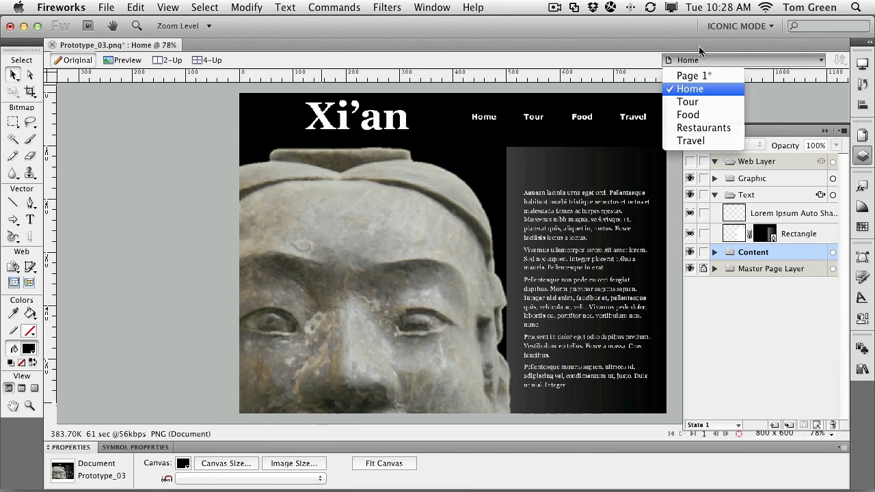
pyautogui.click(699, 45)
pyautogui.click(698, 130)
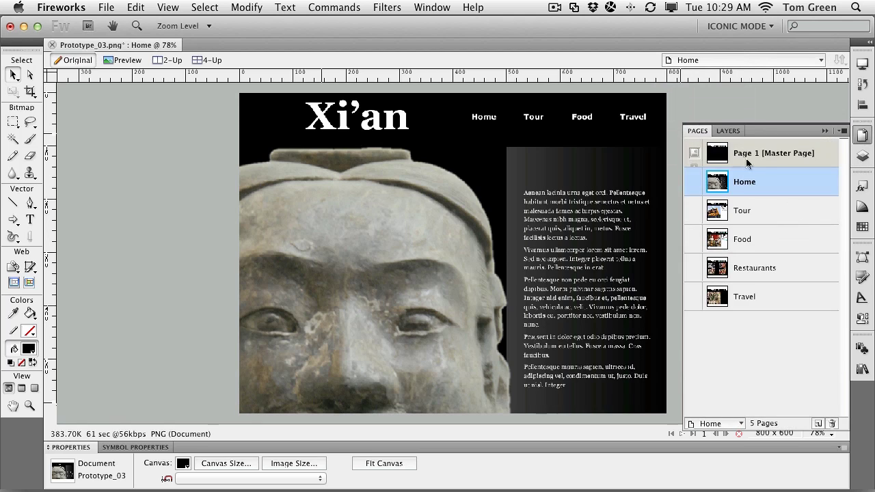
pyautogui.click(746, 152)
pyautogui.doubleClick(747, 152)
pyautogui.click(347, 189)
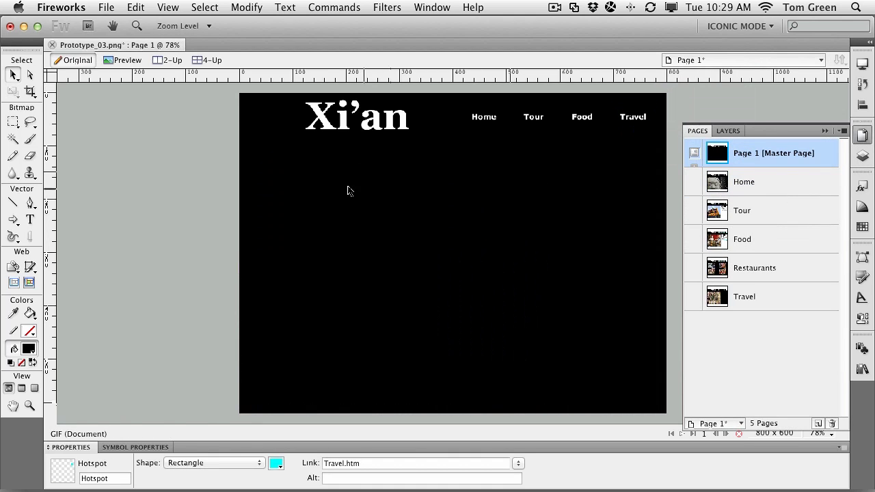
# - Import Xi'an.ai from the Chapter_09_Prototype folder
pyautogui.click(106, 7)
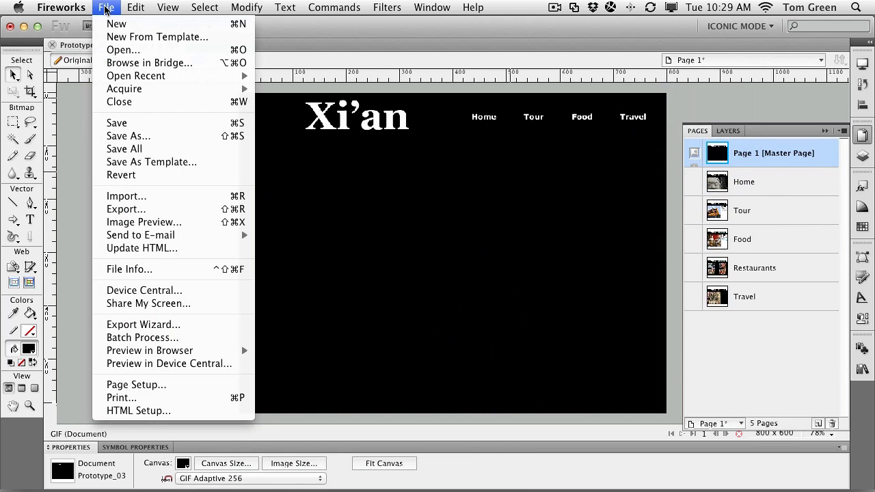
pyautogui.click(130, 199)
pyautogui.click(275, 77)
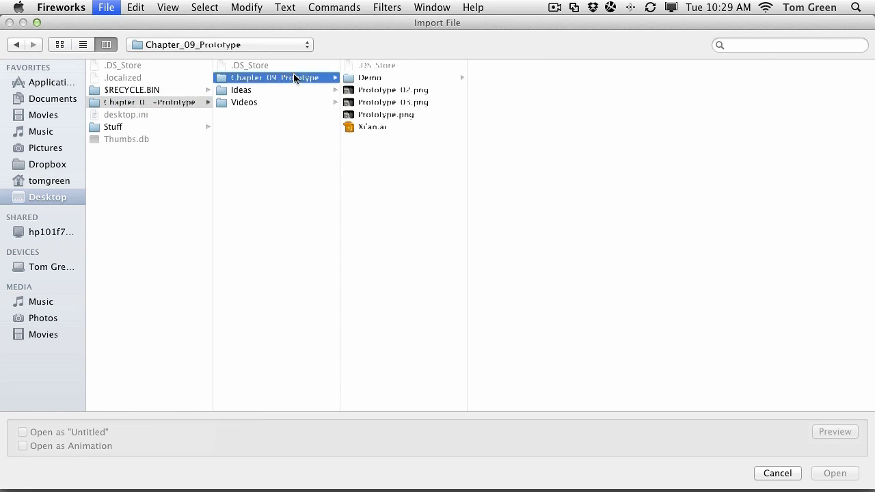
pyautogui.click(373, 127)
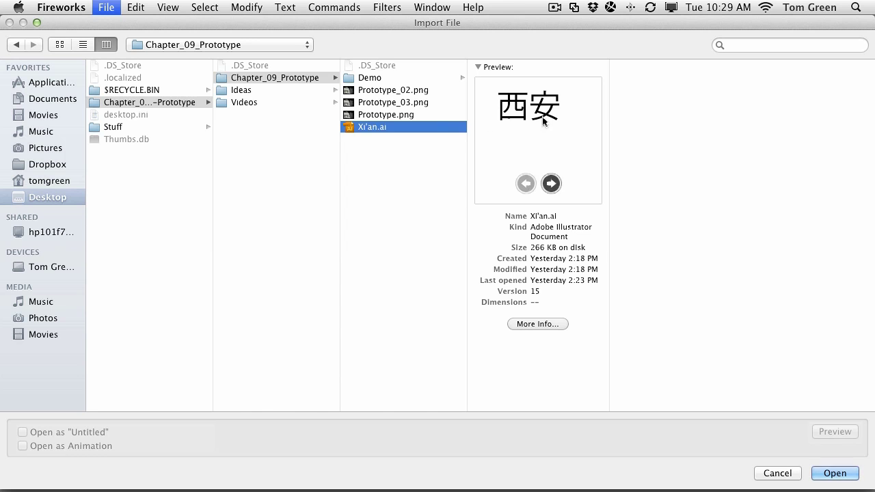
pyautogui.click(847, 477)
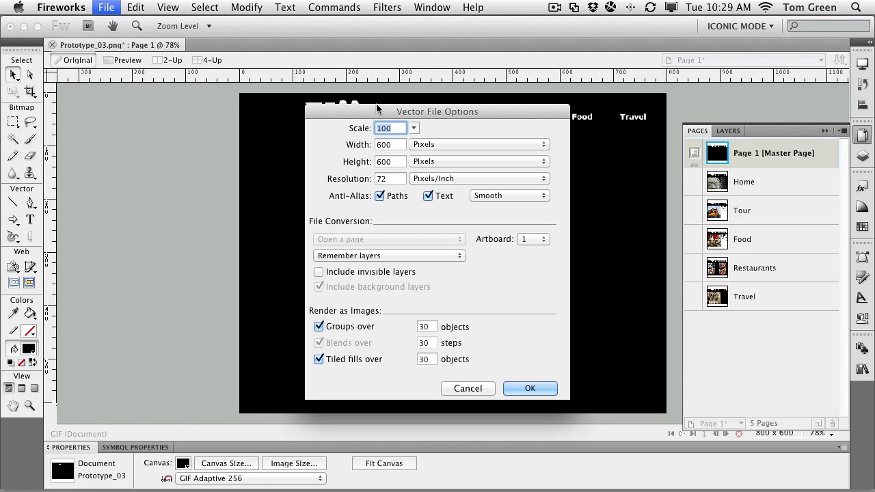
# - Accept the Vector File Options at 600 × 600 pixels, 72 pixels/inch, 100% scale
pyautogui.click(531, 389)
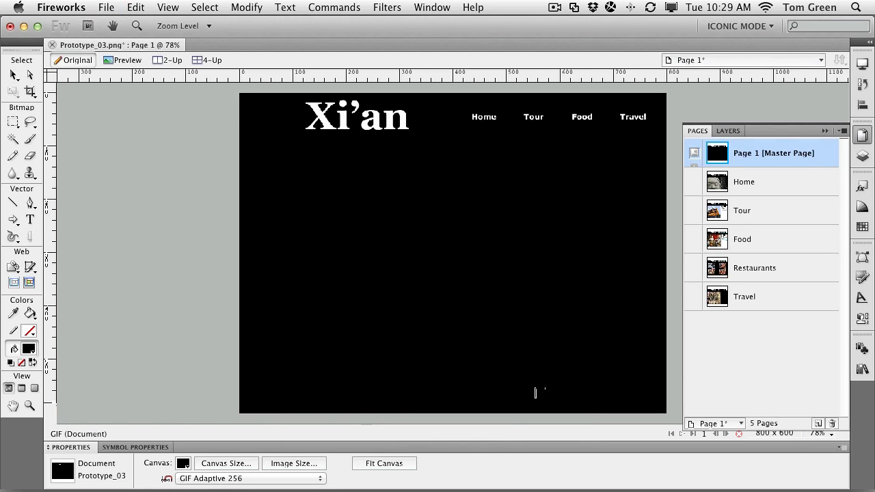
# - Place the 西安 artwork on the master page and give it a white #FFFFFF fill
pyautogui.click(324, 156)
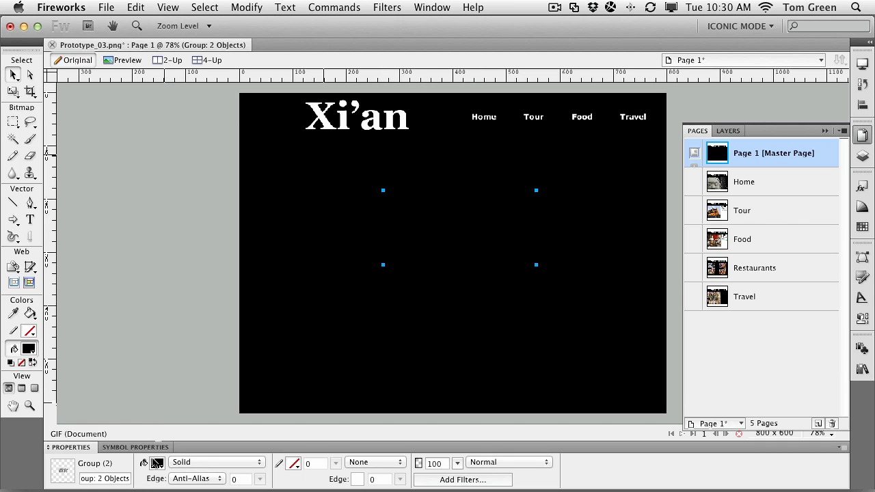
pyautogui.click(157, 465)
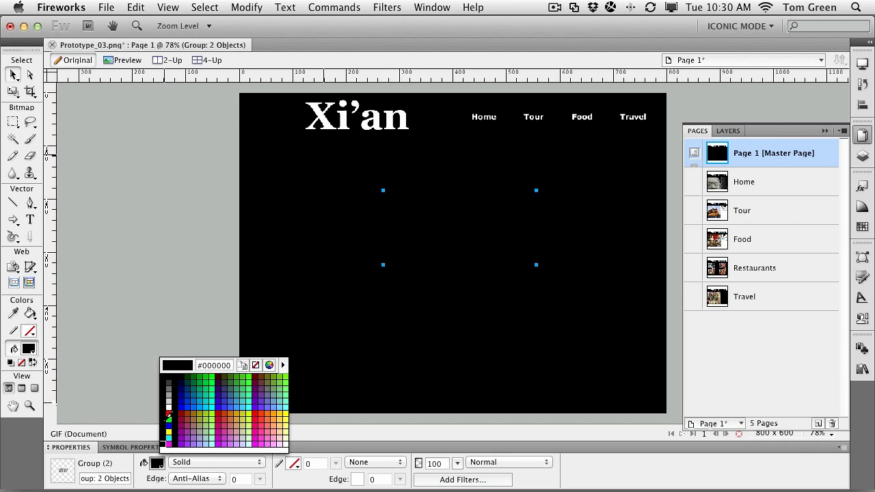
pyautogui.click(169, 404)
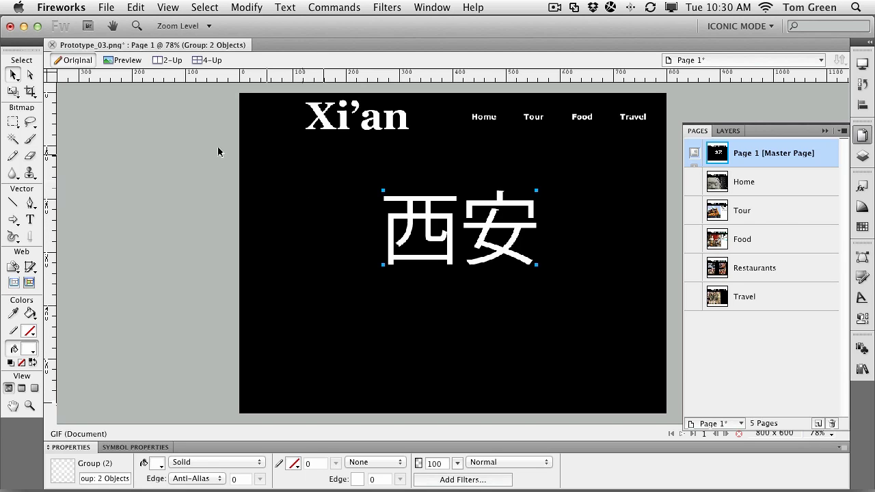
# - Select the whole 西安 group, move it to the top left, and scale it to logo height
pyautogui.click(30, 74)
pyautogui.click(419, 243)
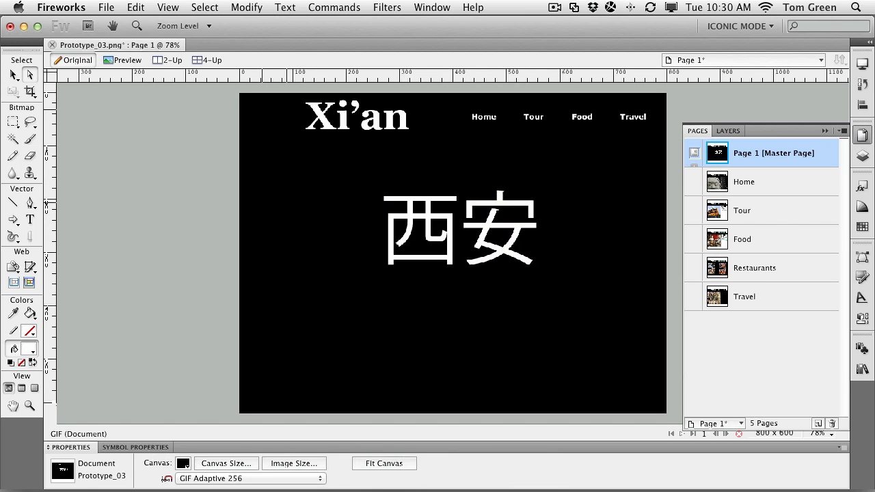
pyautogui.click(16, 76)
pyautogui.moveTo(351, 176); pyautogui.dragTo(565, 302)
pyautogui.moveTo(445, 230); pyautogui.dragTo(314, 136)
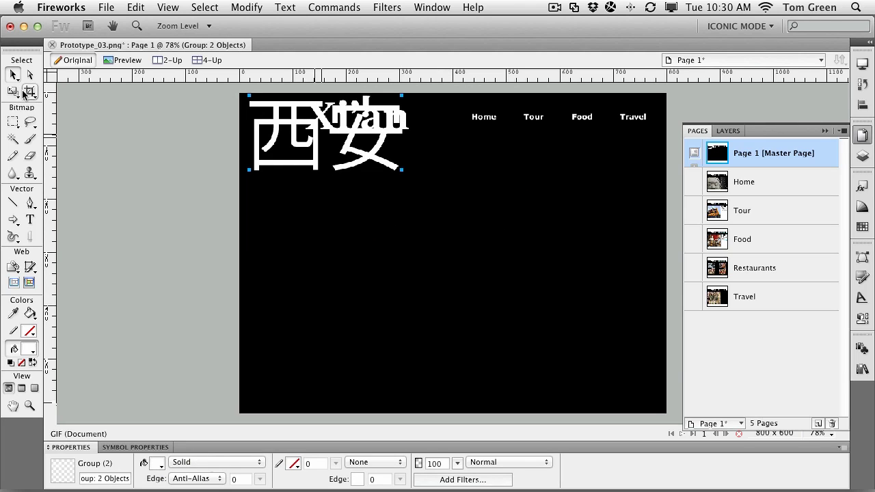
pyautogui.click(15, 92)
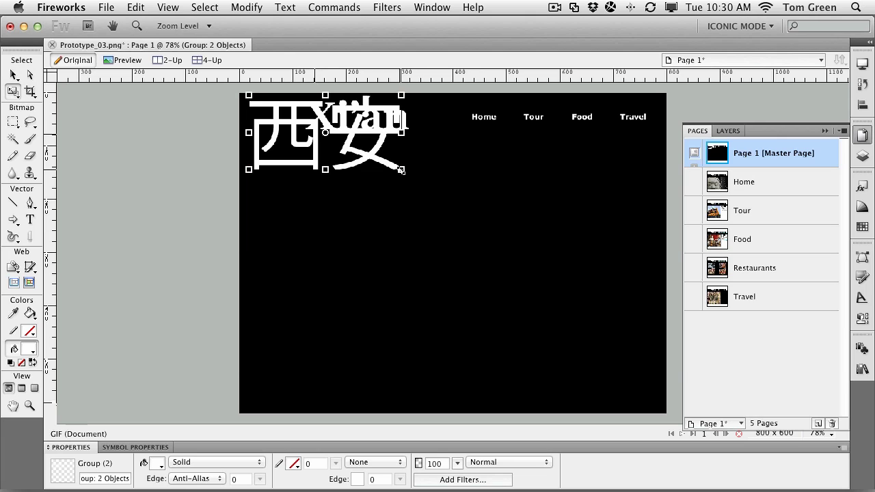
pyautogui.moveTo(402, 171); pyautogui.dragTo(284, 121)
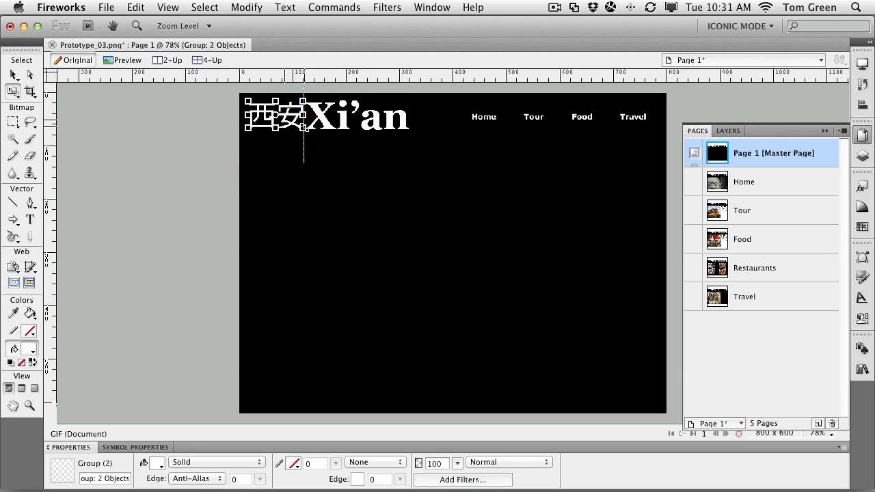
# - Position the Xi'an text just right of 西安 with a small gap
pyautogui.click(15, 75)
pyautogui.click(15, 75)
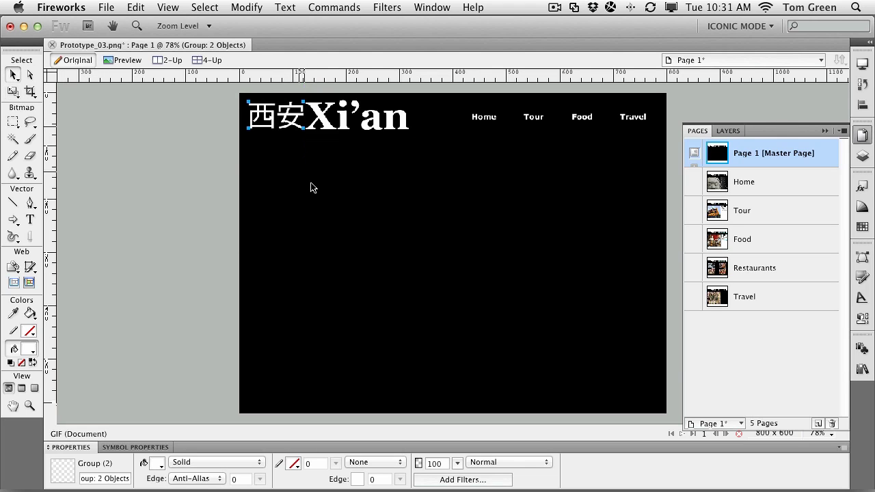
pyautogui.moveTo(347, 129); pyautogui.dragTo(365, 128)
pyautogui.doubleClick(364, 127)
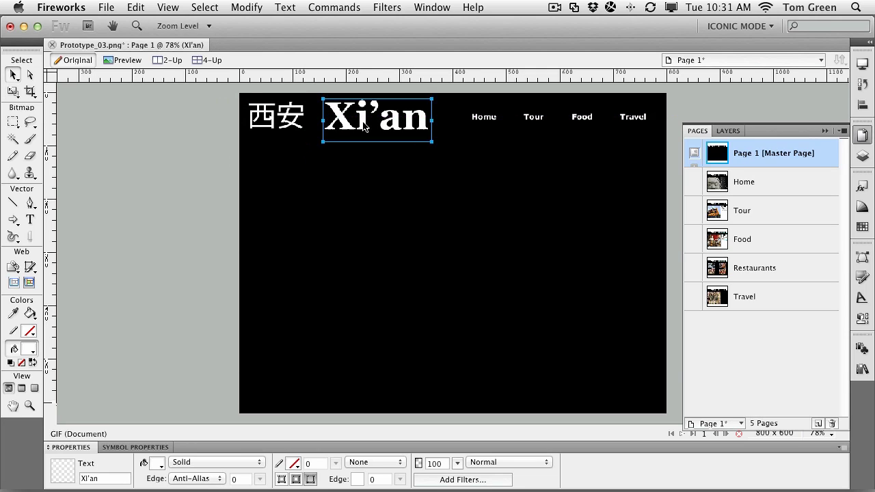
pyautogui.moveTo(355, 123); pyautogui.dragTo(343, 123)
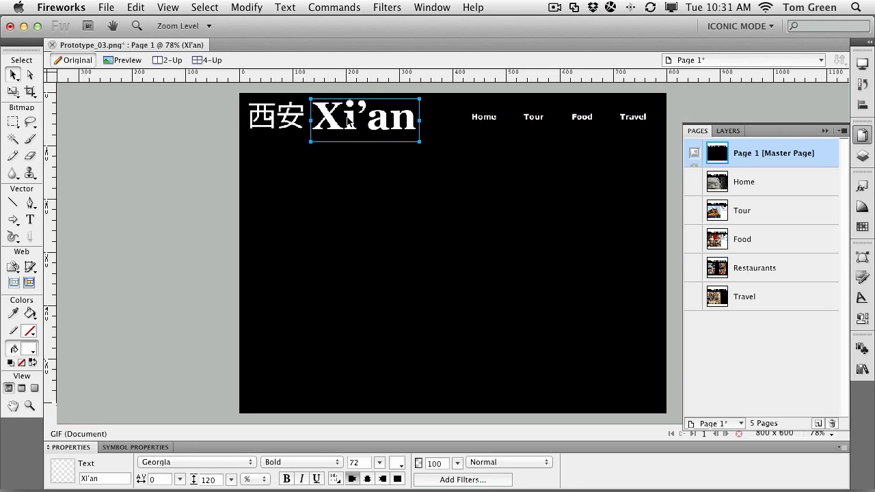
# - Vertically centre 西安 and Xi'an on each other, then deselect
pyautogui.keyDown('shift'); pyautogui.click(299, 121); pyautogui.keyUp('shift')
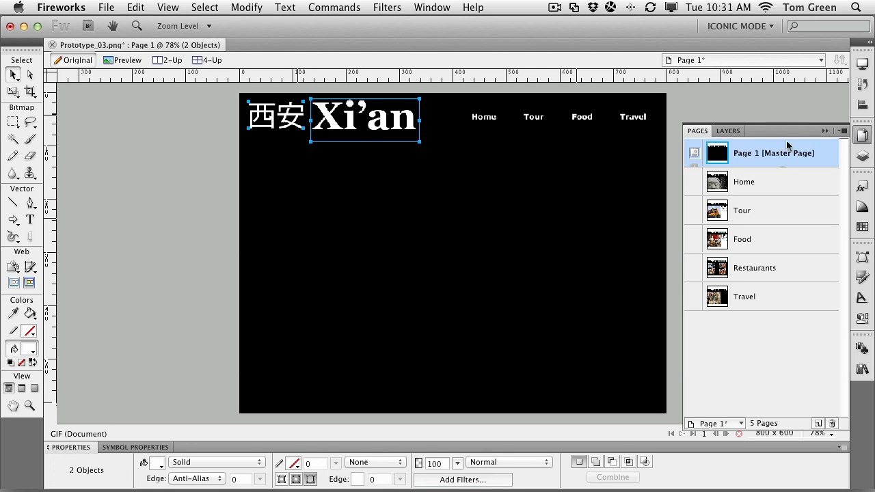
pyautogui.click(862, 104)
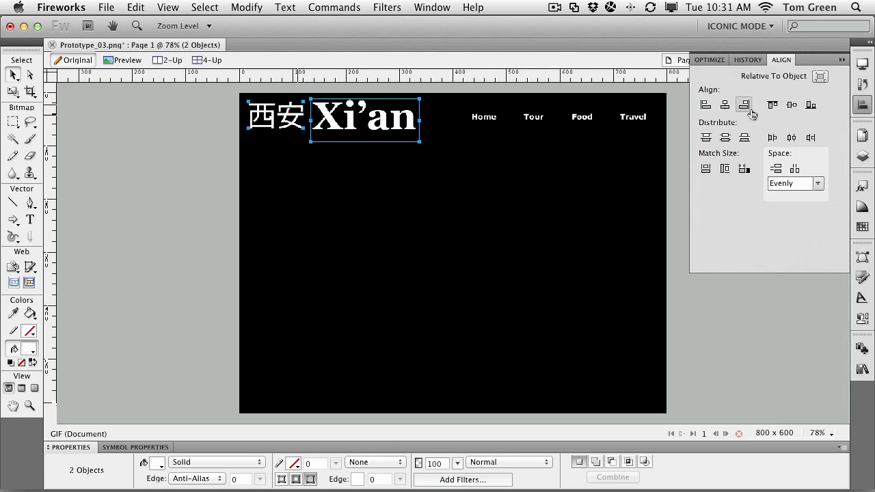
pyautogui.click(791, 106)
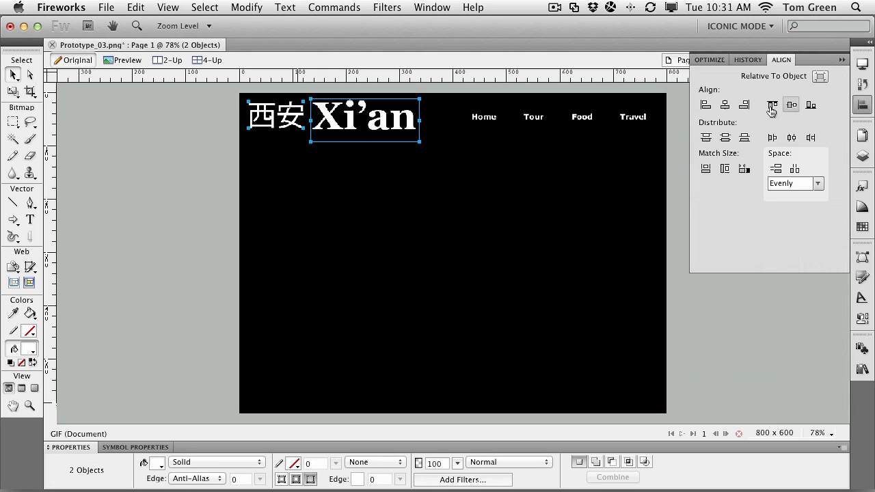
pyautogui.click(425, 210)
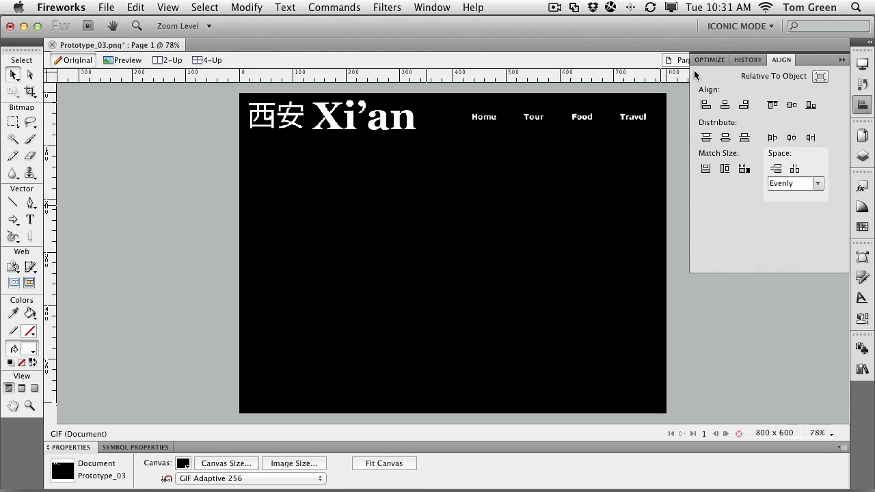
# - Check the Home, Tour, Food, Restaurants and Travel pages, ending back on Home
pyautogui.click(863, 136)
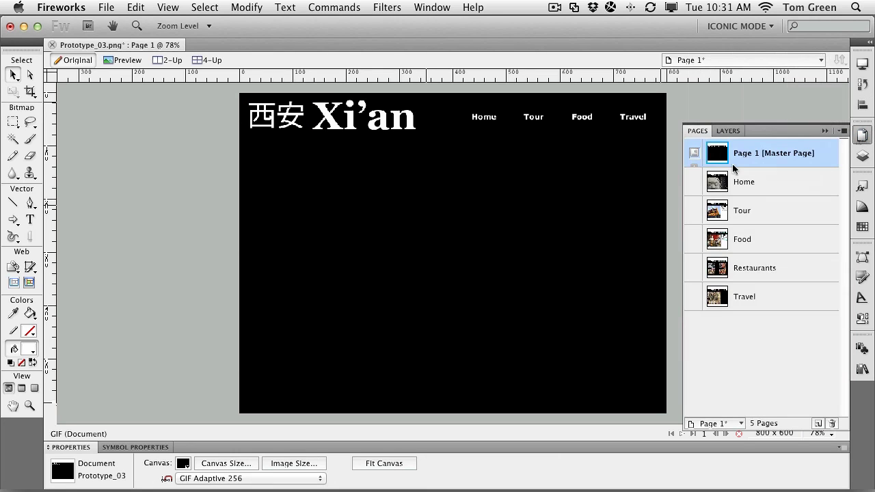
pyautogui.click(747, 183)
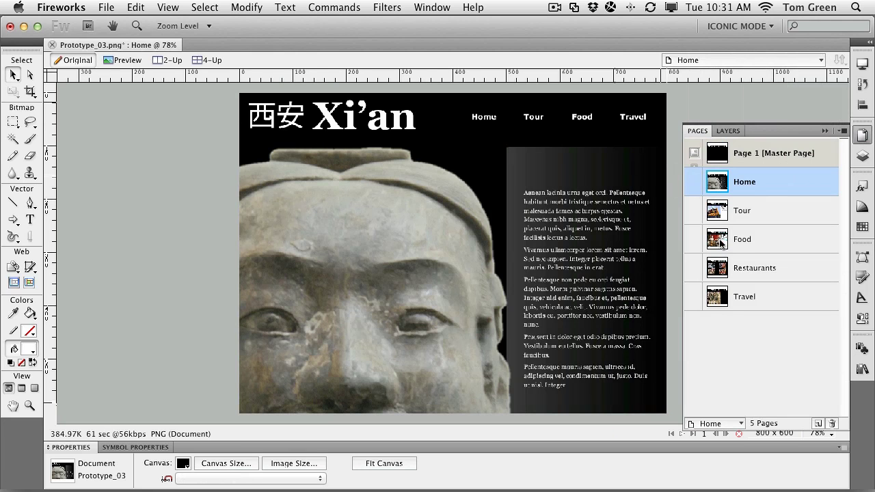
pyautogui.click(748, 214)
pyautogui.click(749, 241)
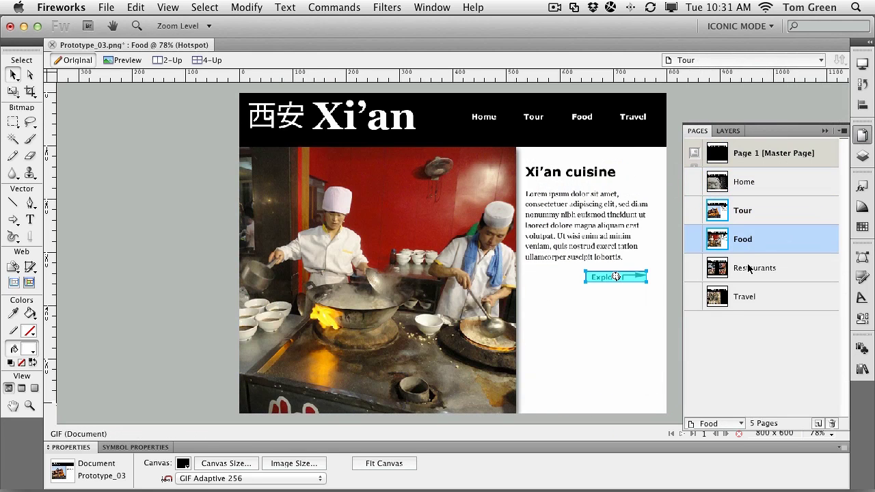
pyautogui.click(749, 272)
pyautogui.click(748, 297)
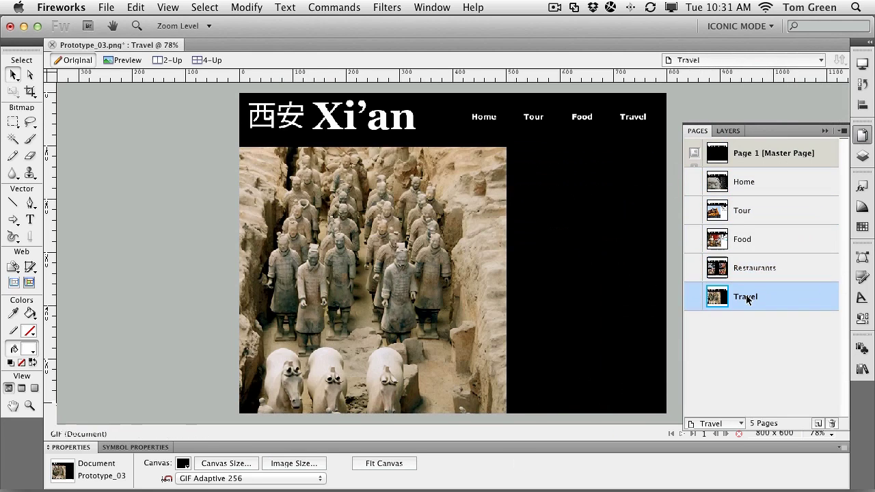
pyautogui.click(741, 189)
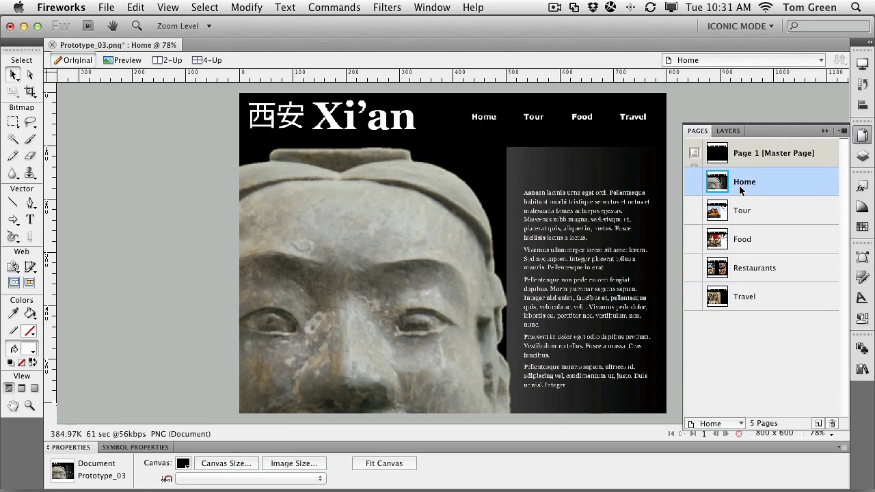